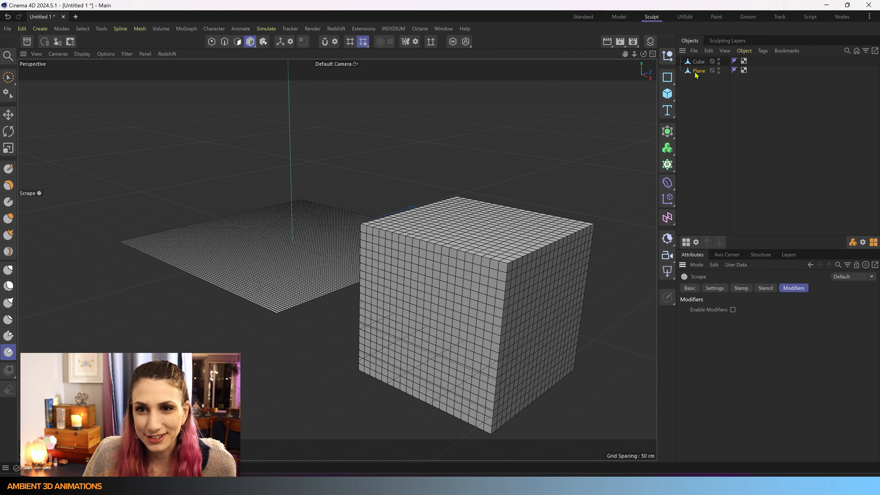
Scrape down the cube's upper side edge along with its far corner, and the near vertical edge from top to bottom.
left_click(691, 61)
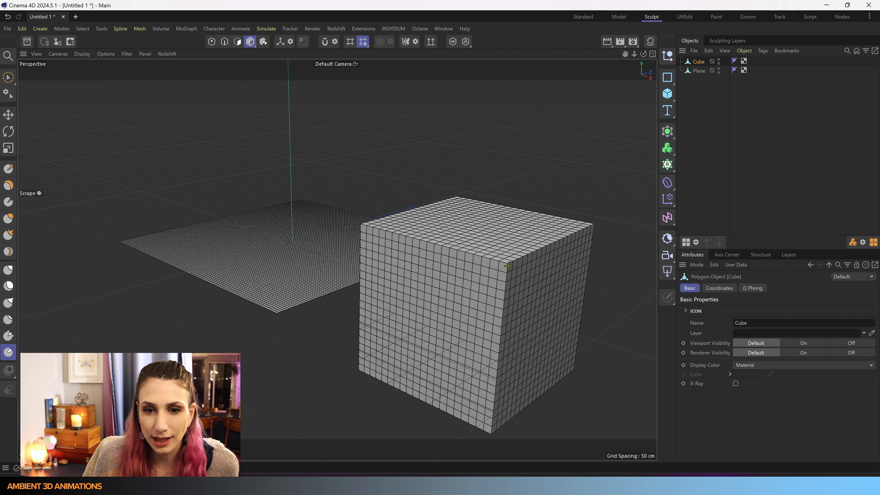
left_click_drag(511, 265, 586, 230)
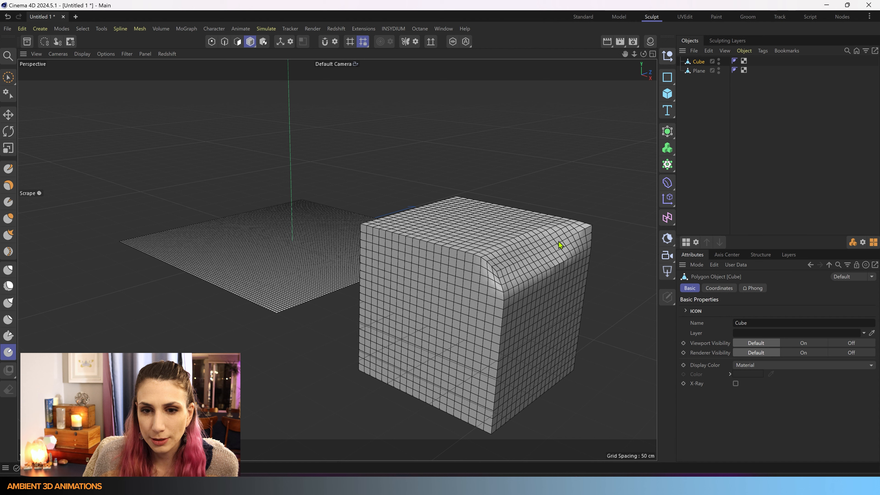
left_click_drag(579, 236, 584, 243)
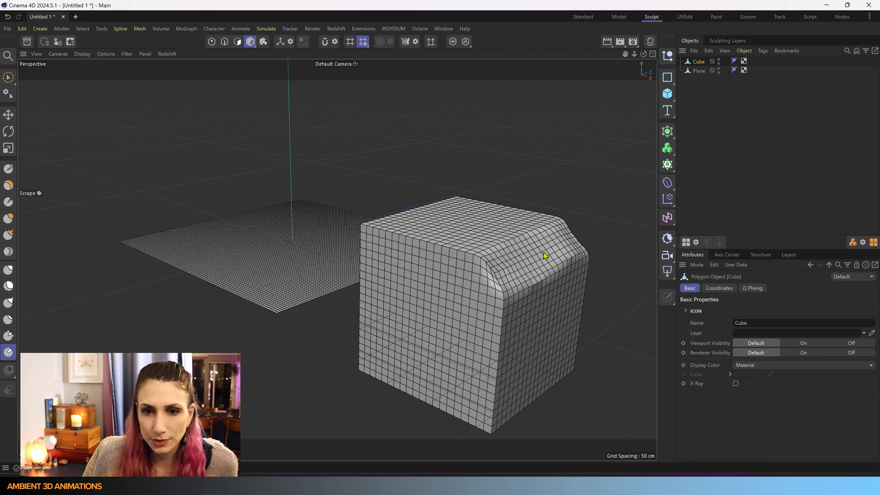
mouse_move(586, 246)
left_mouse_down("alt")
mouse_move(624, 229)
mouse_move(589, 239)
left_mouse_up("alt")
mouse_move(509, 269)
left_mouse_down()
mouse_move(575, 253)
mouse_move(496, 276)
mouse_move(583, 249)
mouse_move(406, 291)
mouse_move(425, 314)
mouse_move(493, 319)
mouse_move(478, 428)
left_mouse_up()
mouse_move(486, 364)
left_mouse_down()
mouse_move(495, 333)
mouse_move(477, 419)
mouse_move(497, 304)
left_mouse_up()
left_click_drag(484, 402, 537, 392, "alt")
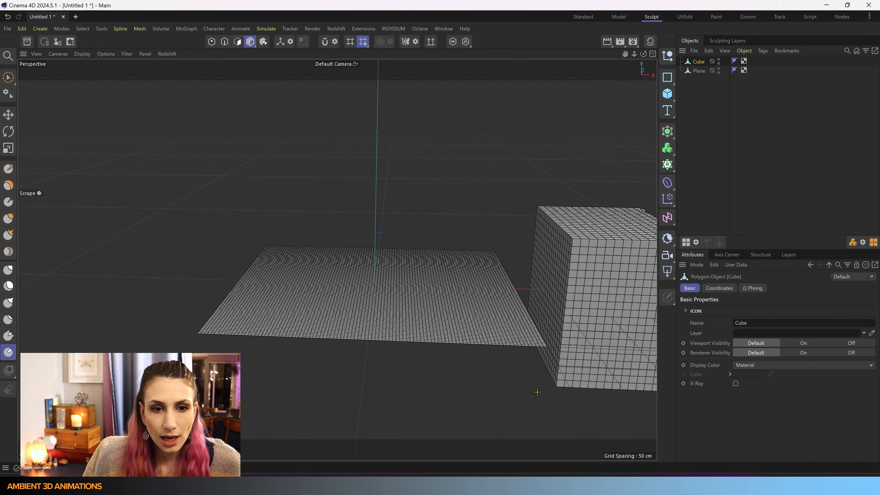
Raise a diagonal ridge across the plane with repeated Draw brush strokes at size 60.
left_click(702, 71)
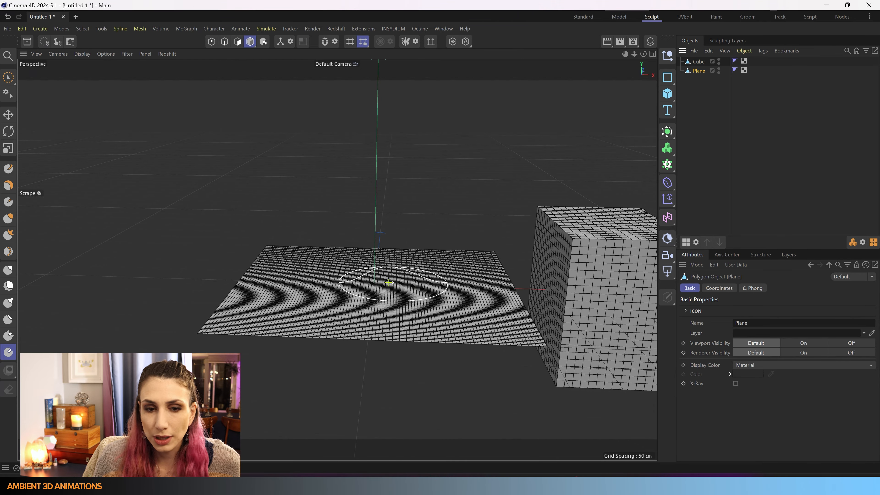
left_click_drag(393, 281, 31, 203, "alt")
left_click(8, 168)
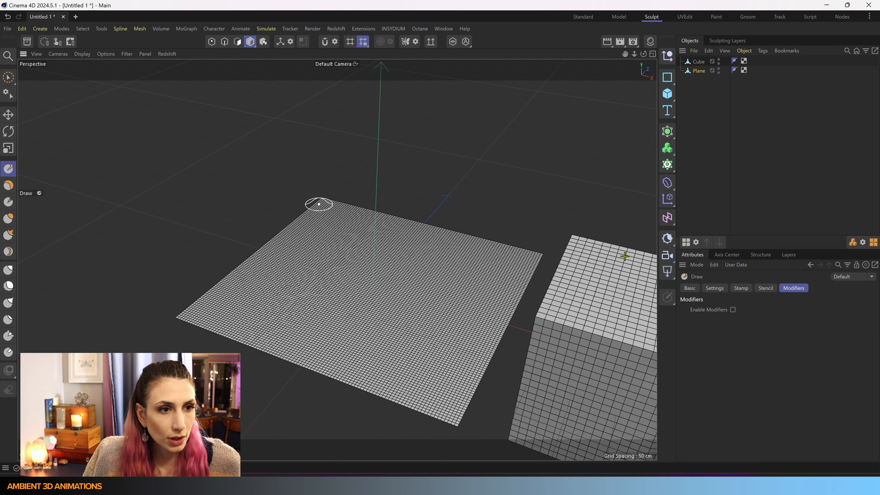
left_click(716, 288)
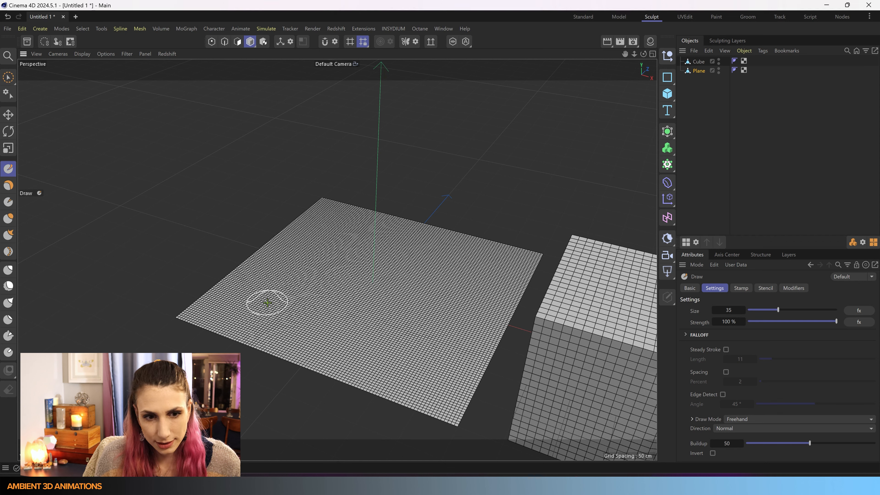
middle_click_drag(267, 302, 267, 301)
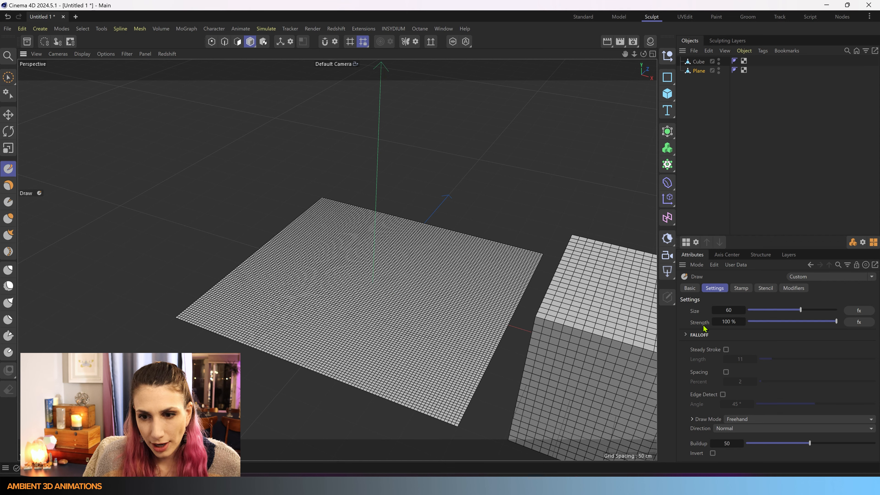
left_click_drag(241, 308, 495, 275)
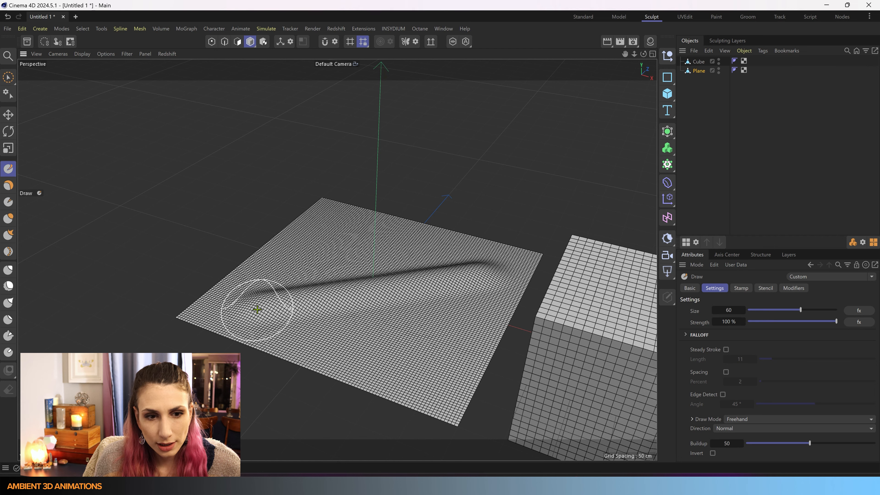
left_click_drag(255, 307, 474, 270)
left_click_drag(262, 303, 492, 252)
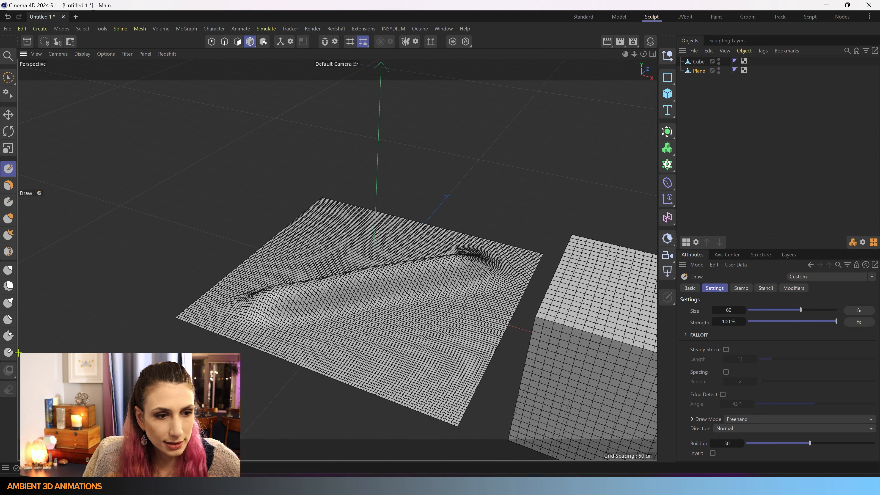
Flatten the plane's diagonal ridge with one Scrape stroke along its crest.
left_click(9, 353)
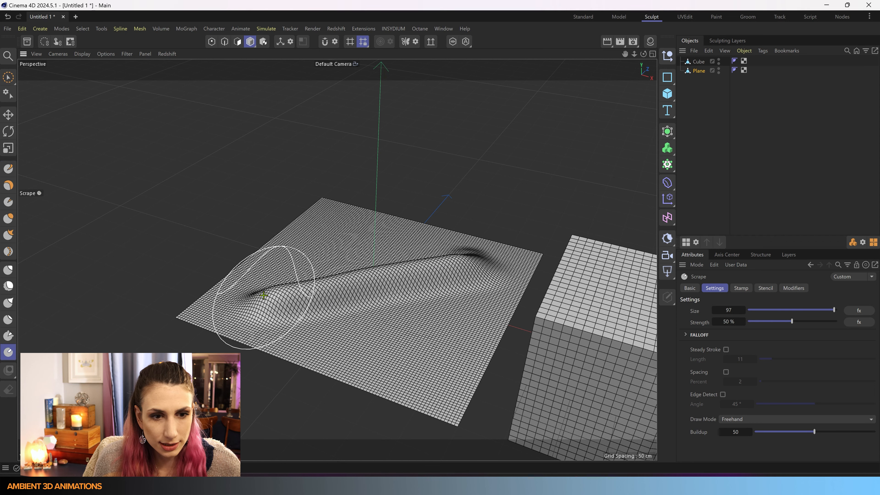
left_click_drag(279, 295, 513, 248)
mouse_move(353, 309)
left_mouse_down("alt")
mouse_move(292, 309)
mouse_move(357, 282)
mouse_move(356, 272)
mouse_move(336, 326)
mouse_move(350, 308)
mouse_move(304, 324)
left_mouse_up("alt")
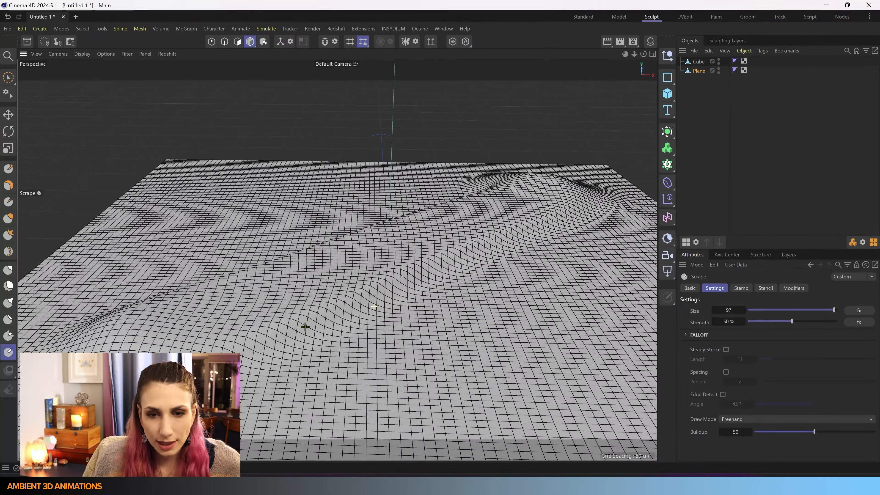
Enable the Scrape brush's Draw modifier at 100% strength and stroke diagonally across the plane in front of the ridge.
left_click(794, 288)
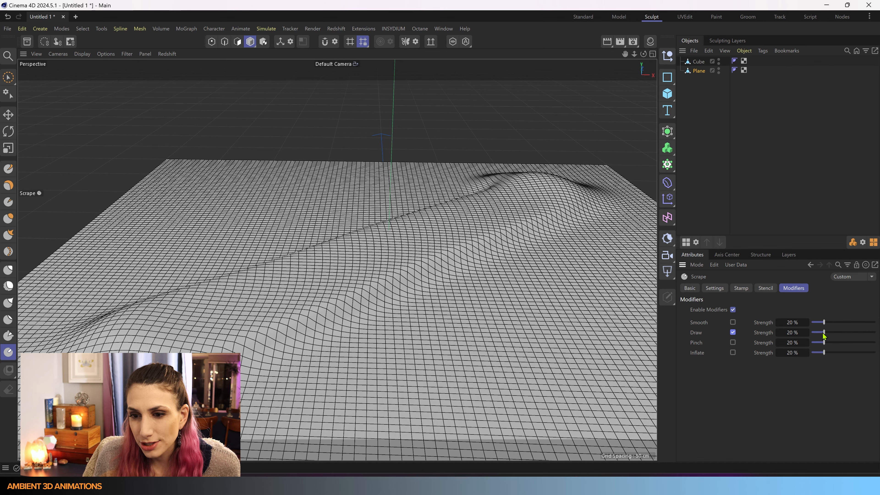
scroll(312, 318, "down", 5)
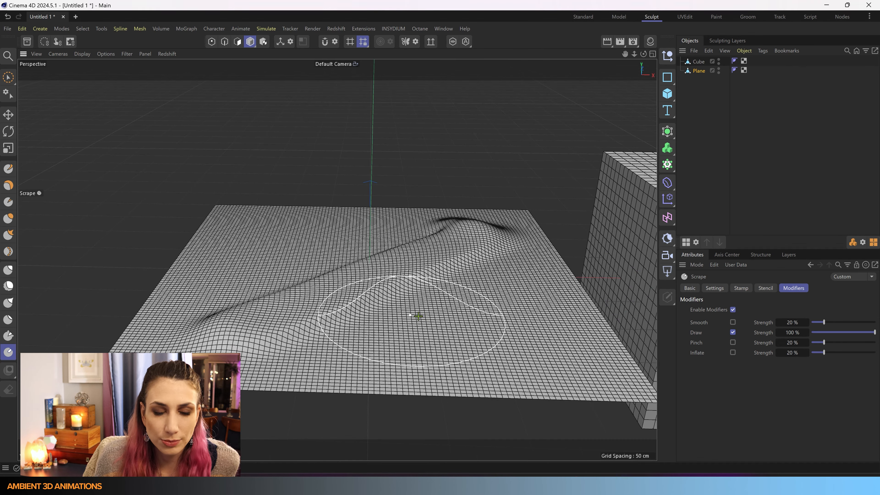
mouse_move(390, 344)
left_mouse_down()
mouse_move(524, 270)
mouse_move(380, 359)
mouse_move(487, 286)
left_mouse_up()
mouse_move(448, 342)
left_mouse_down("alt")
mouse_move(468, 308)
mouse_move(485, 303)
mouse_move(426, 357)
mouse_move(434, 322)
mouse_move(543, 277)
mouse_move(422, 328)
mouse_move(475, 302)
mouse_move(472, 338)
mouse_move(461, 311)
mouse_move(527, 289)
left_mouse_up("alt")
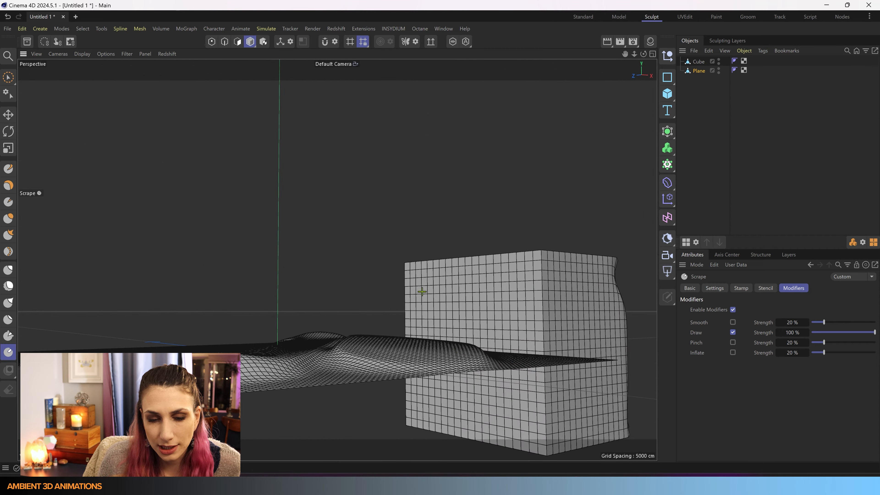
mouse_move(424, 343)
left_mouse_down("alt")
mouse_move(353, 391)
mouse_move(471, 354)
left_mouse_up("alt")
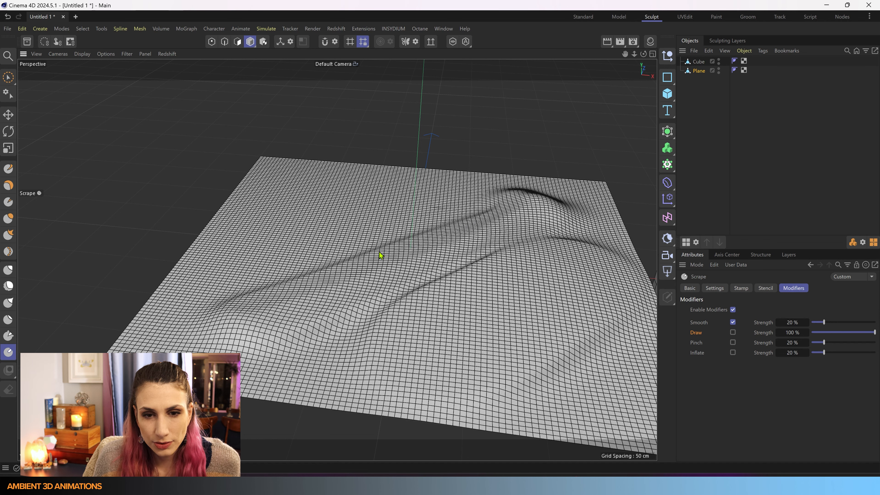
Scrape the plane's ridge with only the Smooth modifier at 20%, and the flat area behind it with only Pinch at 100%.
mouse_move(379, 253)
left_mouse_down()
mouse_move(245, 306)
mouse_move(306, 280)
left_mouse_up()
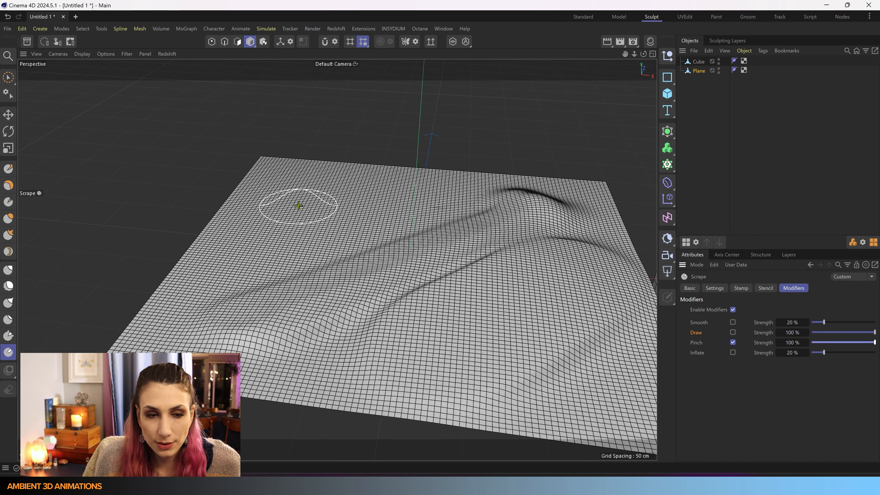
left_click_drag(255, 252, 412, 196)
Scrape along the cube's front upper edge with the Pinch modifier still active.
scroll(452, 251, "down", 2)
middle_click_drag(452, 251, 145, 241, "alt")
left_click(699, 62)
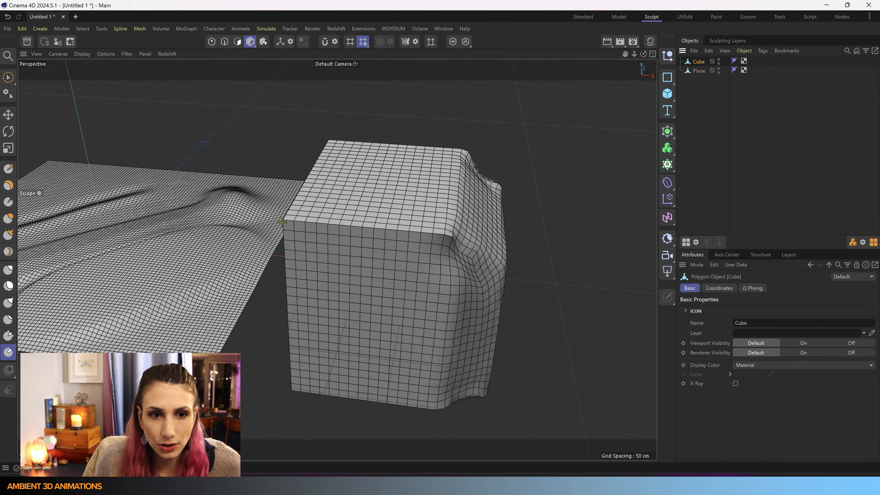
mouse_move(319, 222)
left_mouse_down()
mouse_move(437, 233)
mouse_move(291, 225)
mouse_move(445, 235)
mouse_move(286, 228)
mouse_move(438, 235)
left_mouse_up()
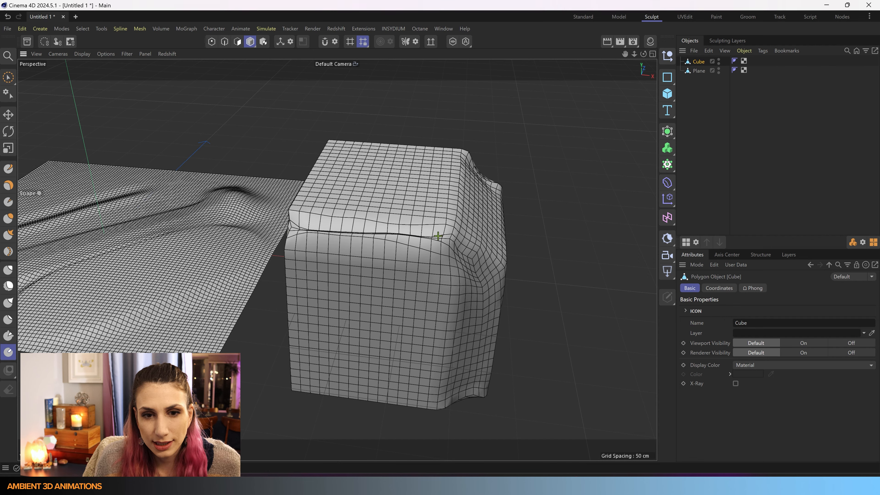
mouse_move(378, 276)
left_mouse_down("alt")
mouse_move(225, 234)
mouse_move(397, 253)
left_mouse_up("alt")
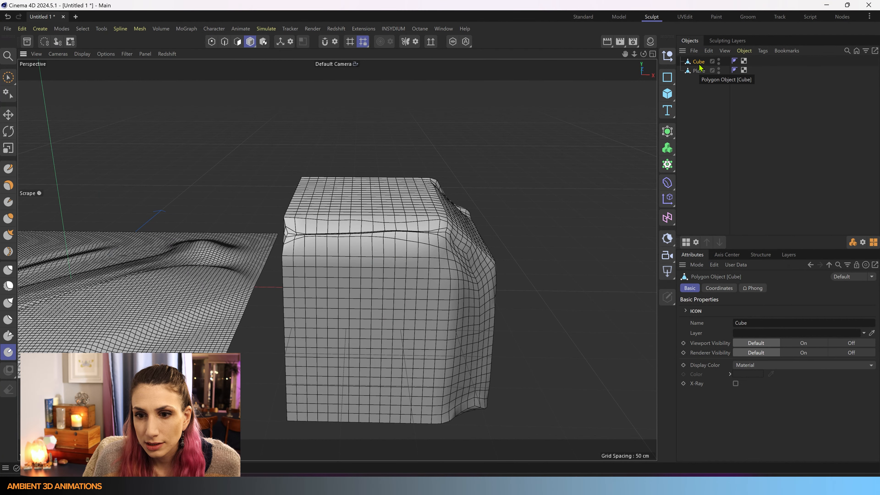
Use only the Inflate modifier at 100% strength and scrape the cube's top face and near corner with a resized brush.
left_click(12, 357)
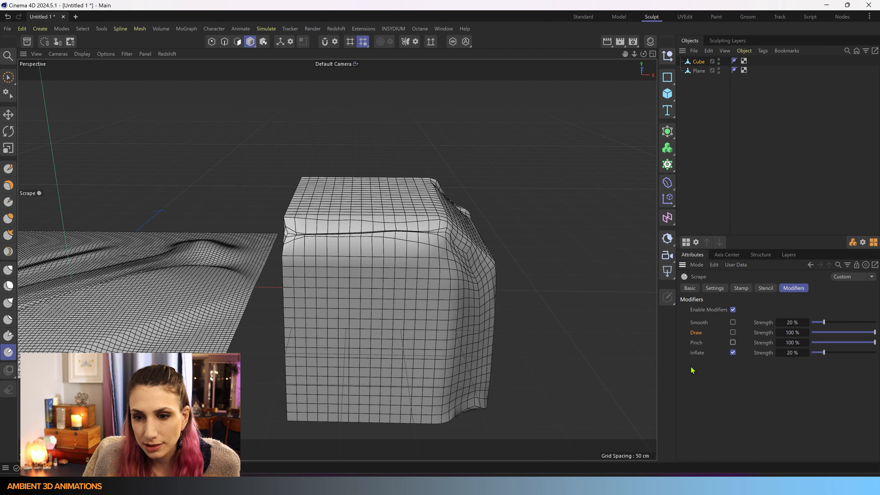
scroll(319, 318, "down", 5)
scroll(318, 271, "up", 3)
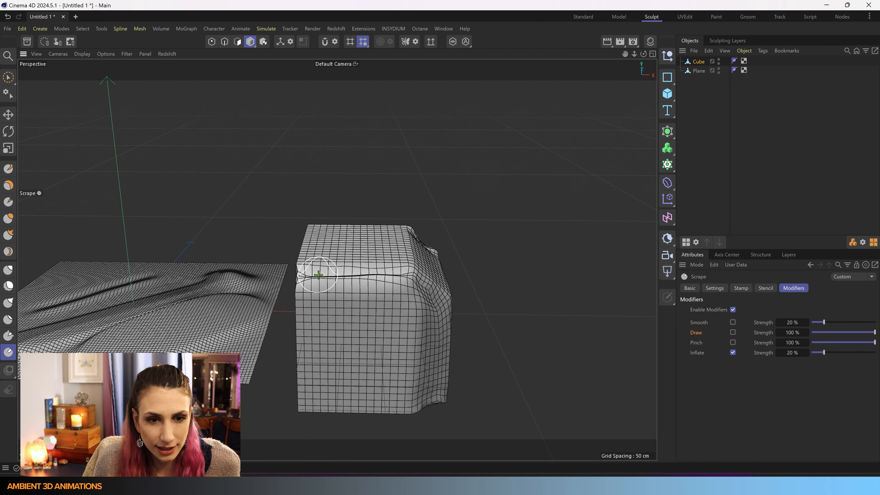
left_click_drag(418, 346, 377, 343, "alt")
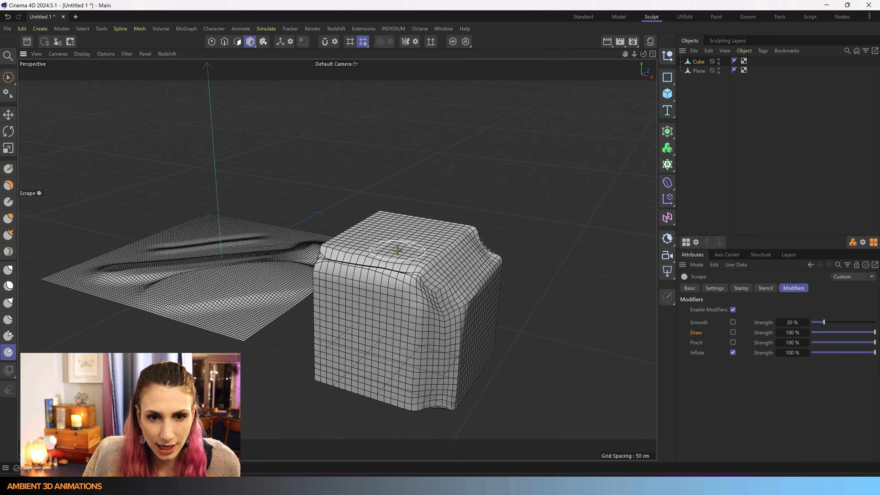
middle_click_drag(381, 252, 404, 253)
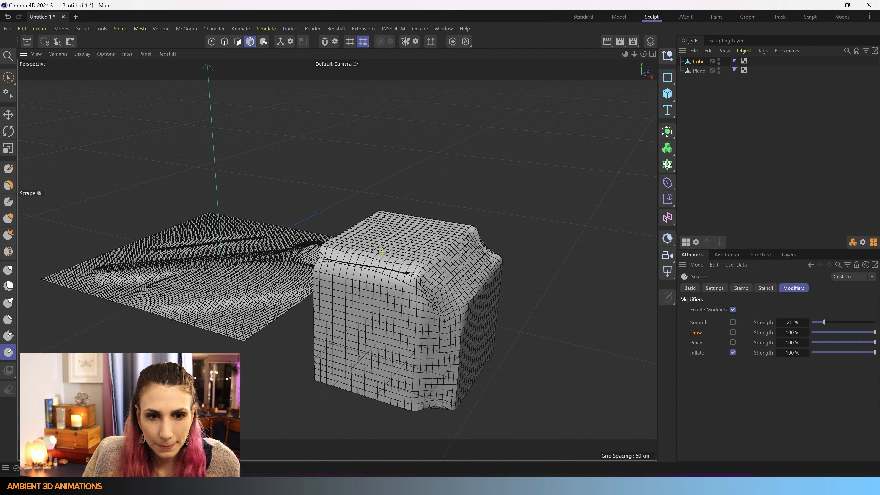
mouse_move(382, 252)
left_mouse_down()
mouse_move(412, 230)
mouse_move(377, 252)
left_mouse_up()
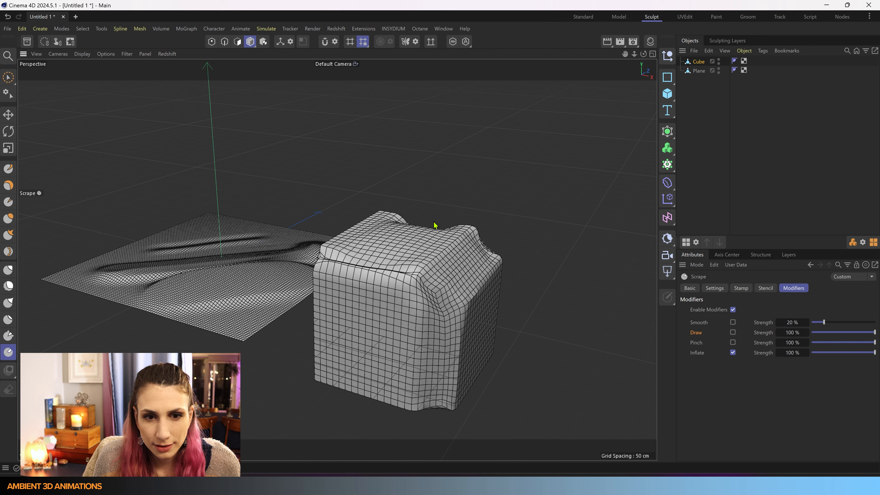
left_click_drag(434, 224, 440, 284)
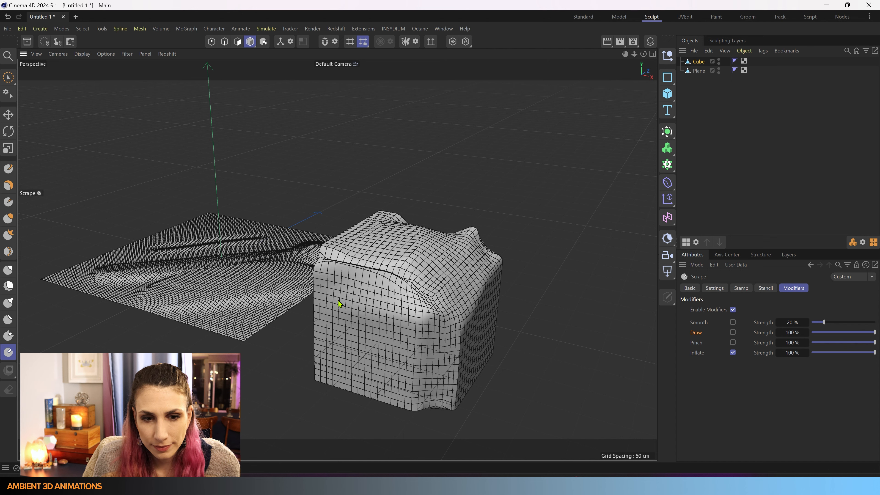
Scrape the cube's front upper edge, near vertical edge and lower corner with the Inflate modifier.
left_click_drag(336, 262, 387, 265)
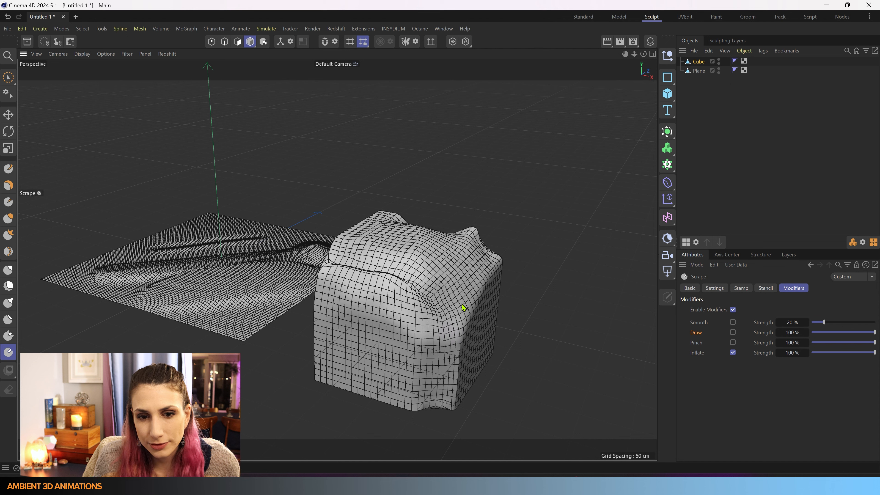
left_click_drag(462, 304, 428, 353)
left_click_drag(408, 390, 438, 398)
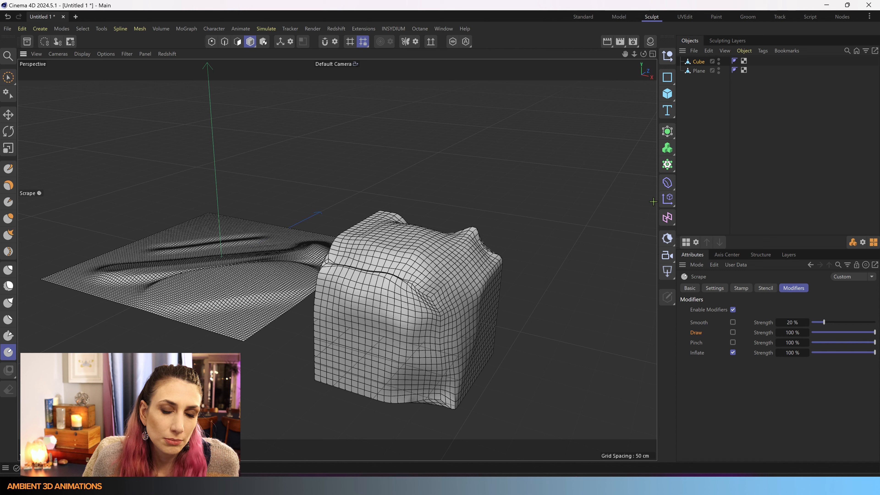
Scrape the area of the plane beside the cube with the Inflate modifier.
left_click(696, 72)
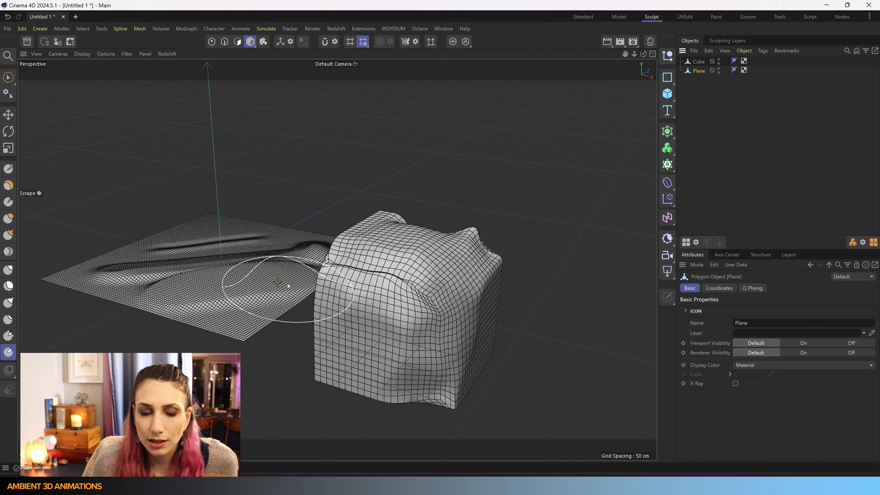
mouse_move(268, 300)
left_mouse_down()
mouse_move(295, 295)
mouse_move(176, 308)
mouse_move(268, 302)
mouse_move(301, 287)
mouse_move(196, 279)
mouse_move(146, 288)
mouse_move(205, 316)
mouse_move(255, 304)
mouse_move(233, 343)
mouse_move(180, 305)
mouse_move(255, 300)
mouse_move(230, 299)
mouse_move(299, 273)
mouse_move(191, 269)
mouse_move(308, 255)
left_mouse_up()
mouse_move(245, 252)
left_mouse_down("alt")
mouse_move(195, 264)
mouse_move(197, 226)
mouse_move(338, 259)
mouse_move(412, 238)
mouse_move(444, 314)
mouse_move(527, 228)
left_mouse_up("alt")
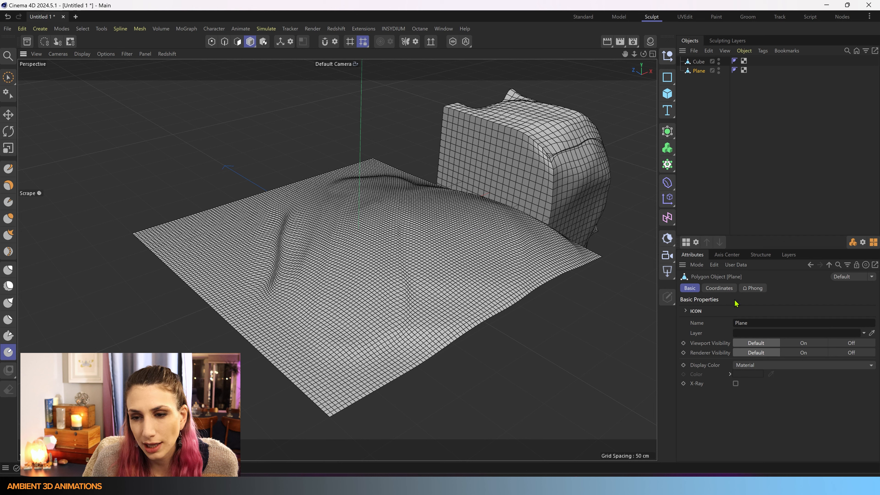
Open the Scrape brush's size and strength settings.
left_click(5, 352)
left_click(715, 288)
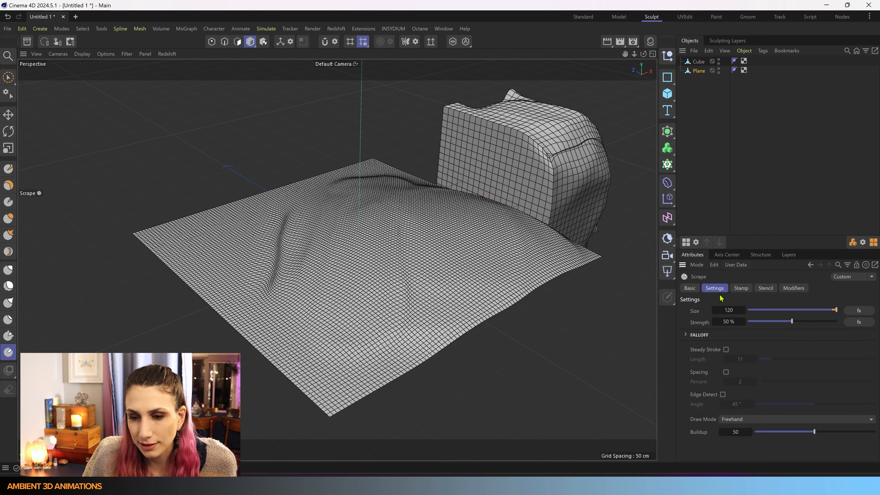